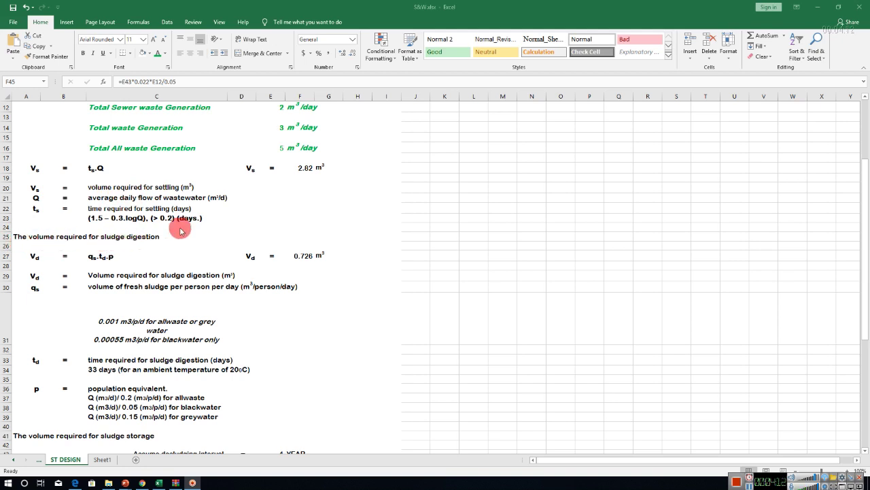
Step: Scroll the ST DESIGN sheet to show sludge storage 0.88 m³, working capacity 4.87 m³ and required volume 5.00 m³
{"action": "scroll", "coordinate": [180, 228], "scroll_direction": "down", "scroll_amount": 7}
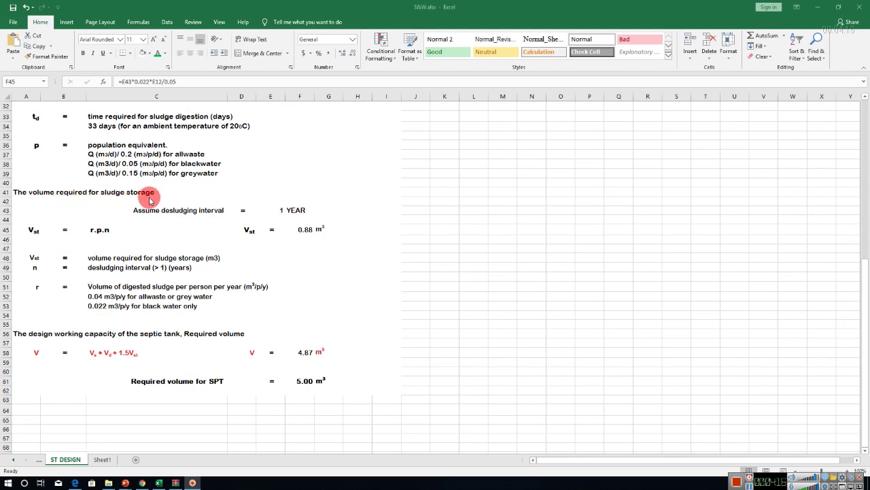
{"action": "scroll", "coordinate": [153, 202], "scroll_direction": "up", "scroll_amount": 3}
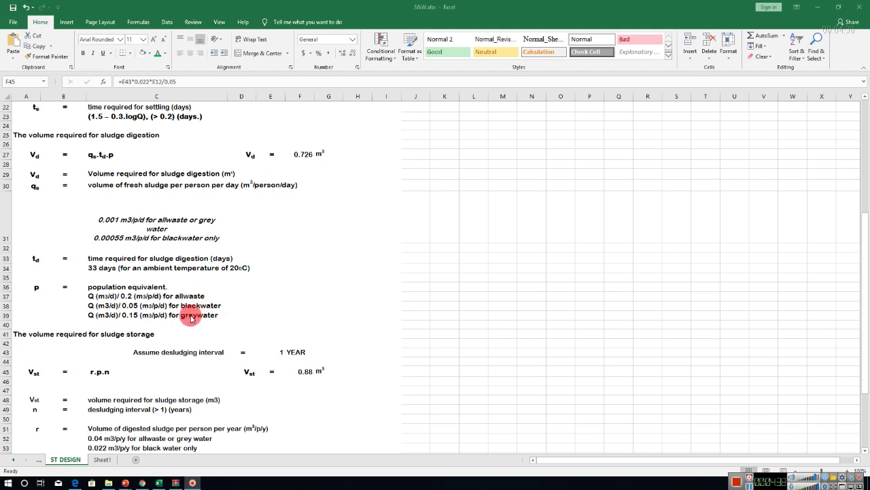
{"action": "scroll", "coordinate": [191, 319], "scroll_direction": "down", "scroll_amount": 3}
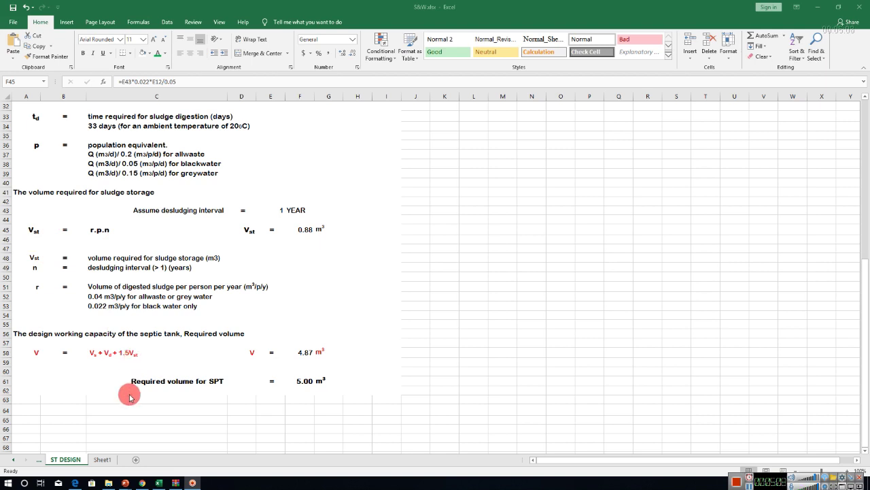
{"action": "mouse_move", "coordinate": [125, 482]}
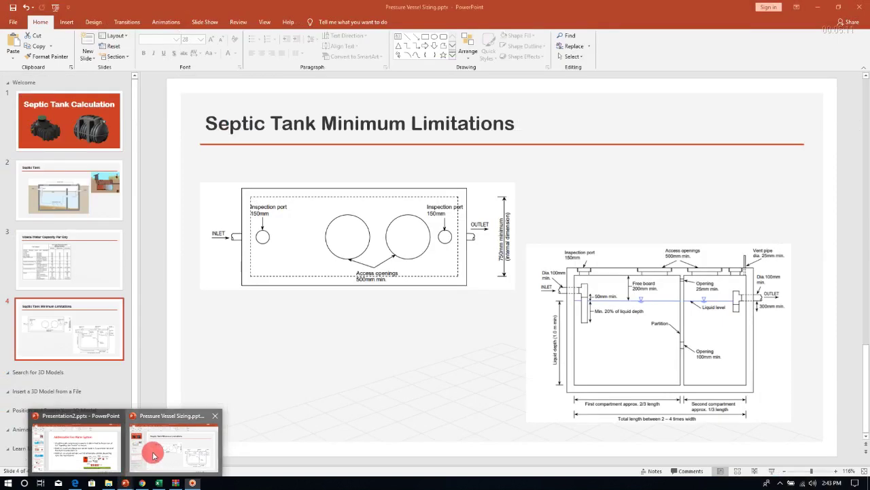
{"action": "left_click", "coordinate": [146, 470]}
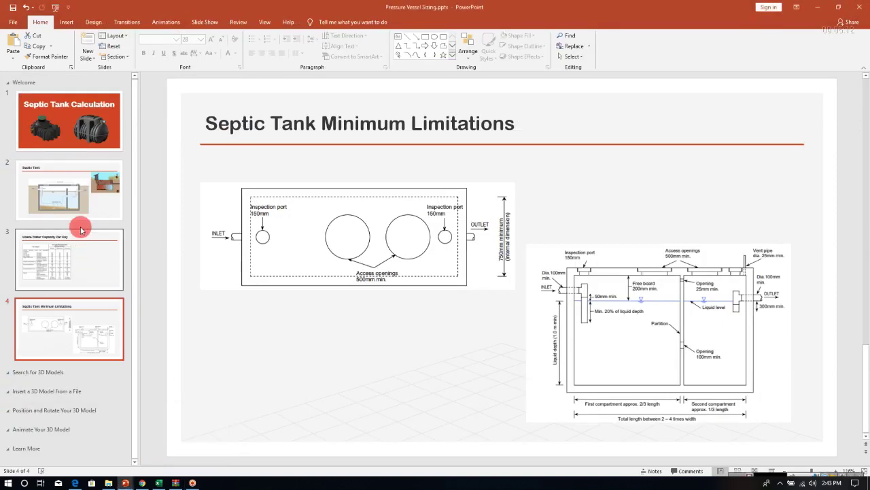
{"action": "left_click", "coordinate": [82, 195]}
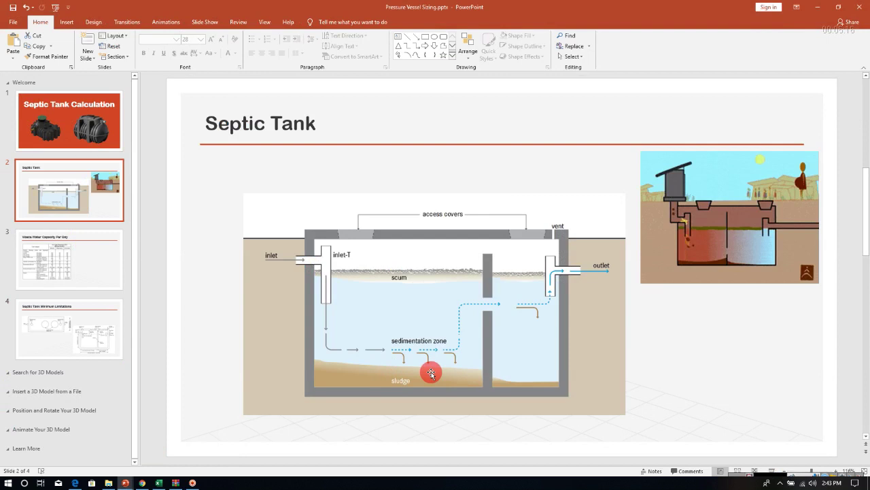
{"action": "left_click", "coordinate": [159, 483]}
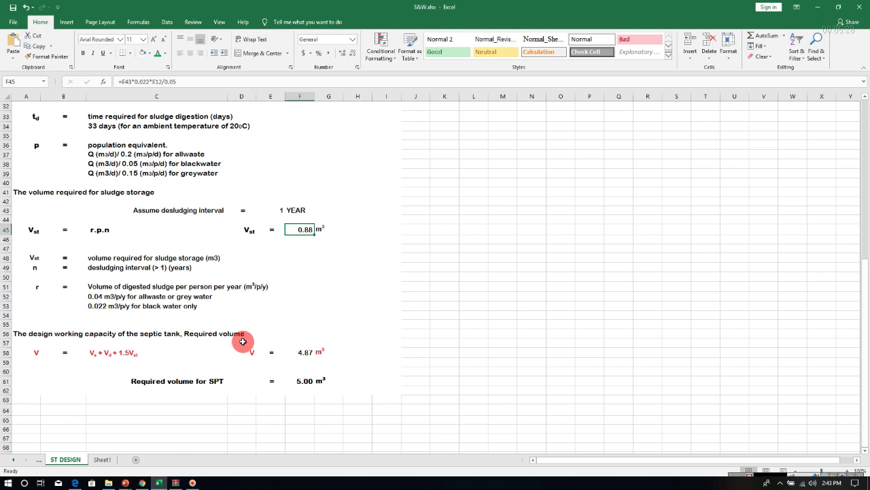
Step: Scroll up to show sludge digestion 0.726 m³ and sludge storage 0.88 m³ rows
{"action": "scroll", "coordinate": [235, 314], "scroll_direction": "up", "scroll_amount": 3}
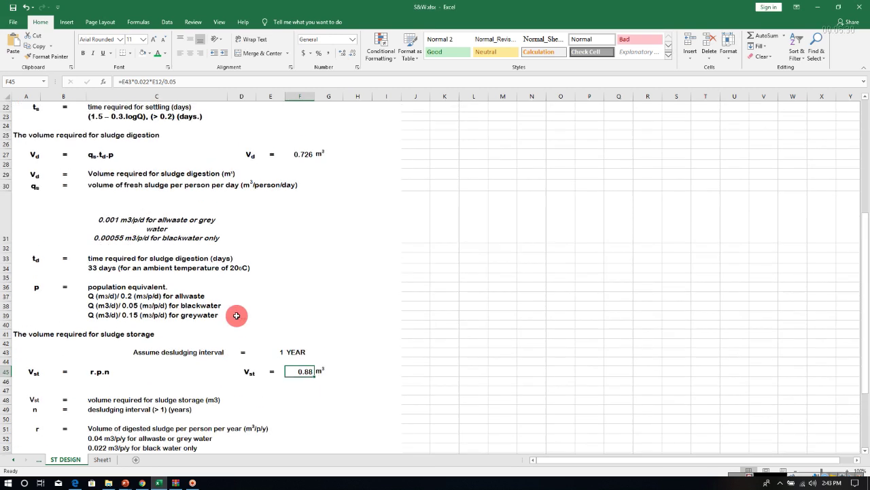